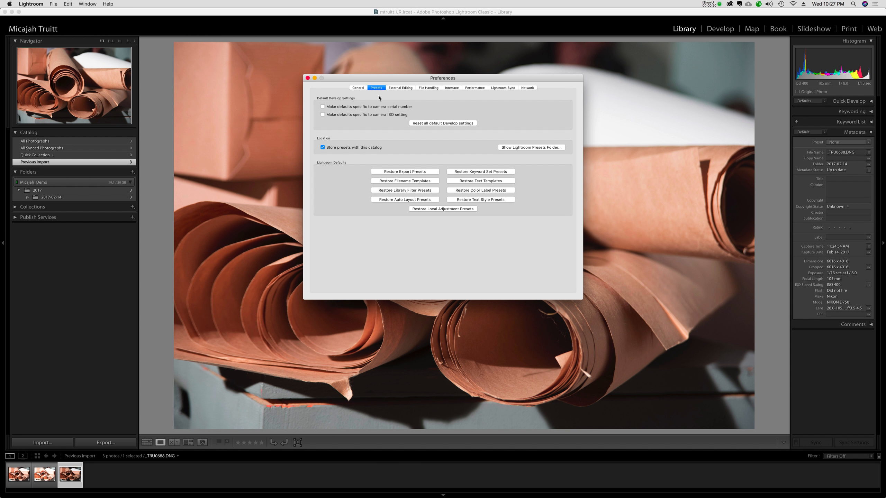
Set the default catalog option to "Prompt me when starting Lightroom" in the general preferences
left_click(357, 88)
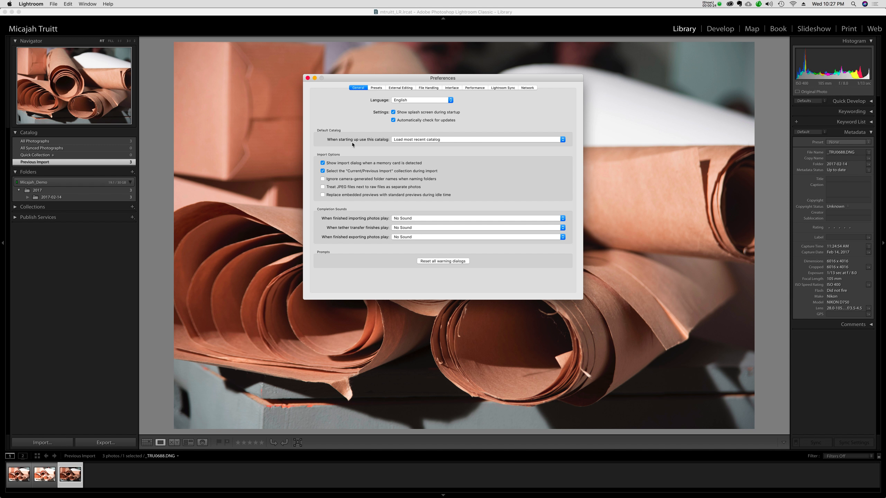
left_click(404, 140)
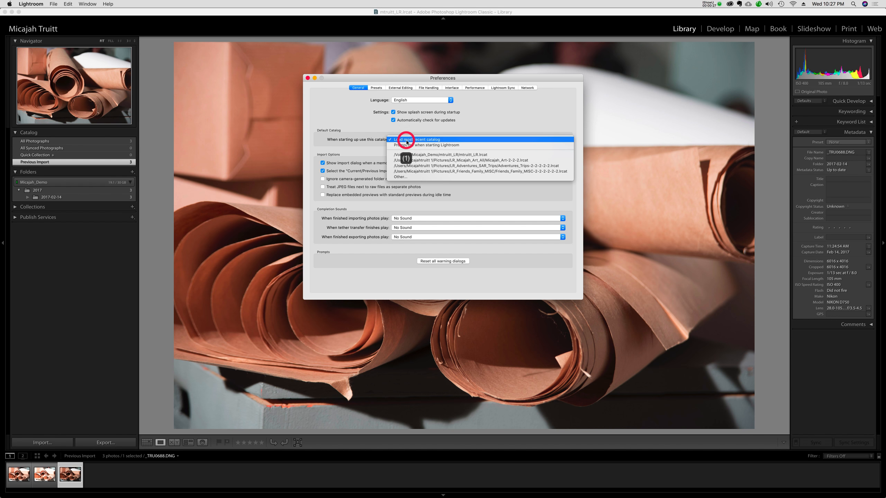
left_click(467, 145)
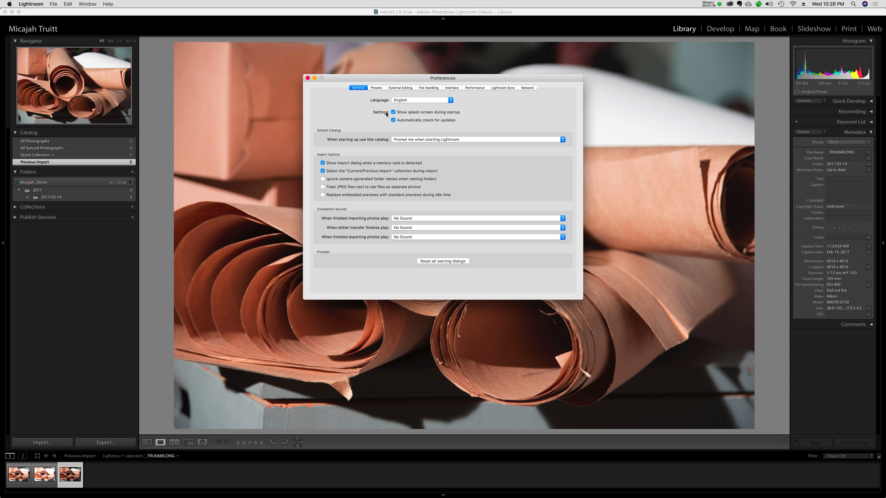
Set the resolution for editing in Adobe Photoshop CC 2018 to 300 in the external editing preferences
left_click(376, 87)
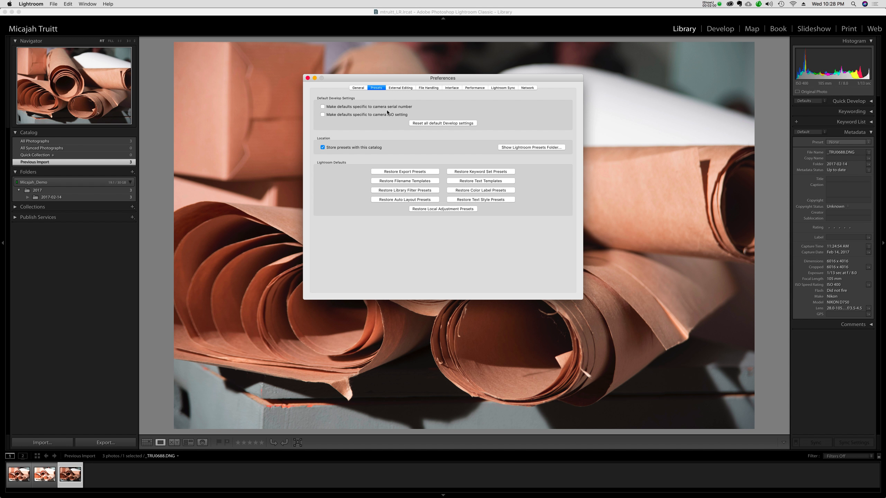
left_click(398, 88)
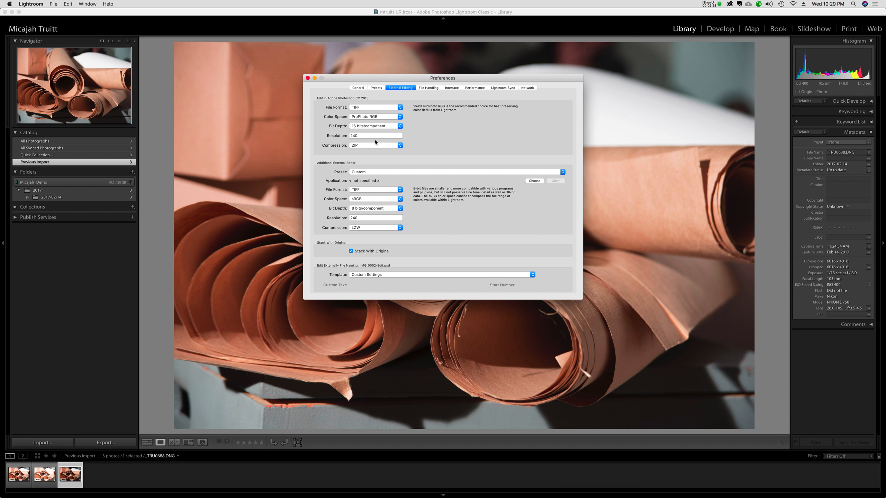
left_click(349, 133)
type("300")
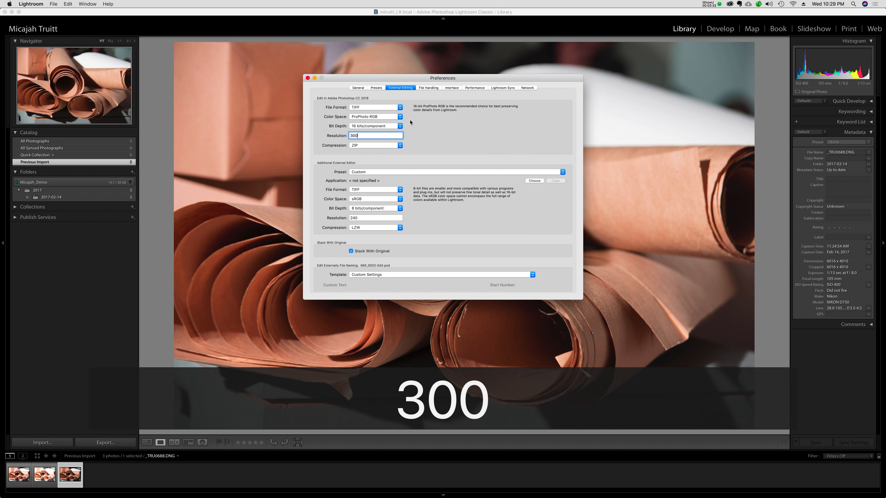
left_click(416, 130)
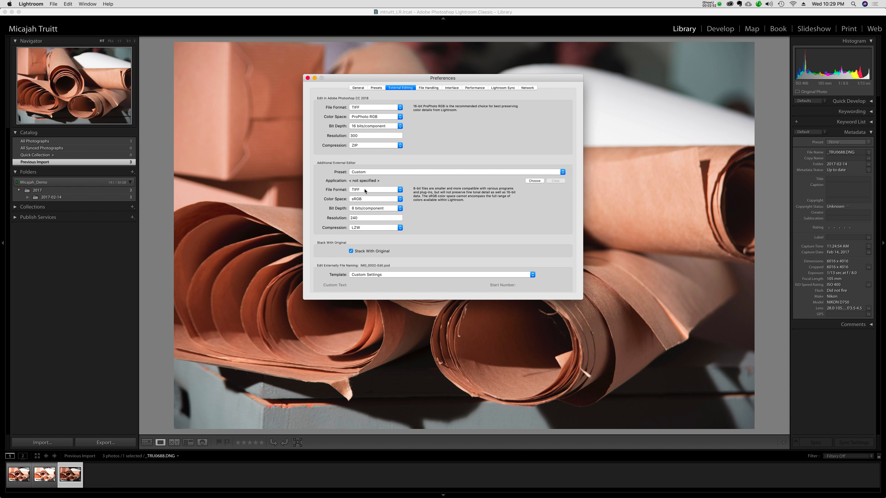
Configure the additional external editor for PSD files with ProPhoto RGB, 16 bits/component and a resolution of 300
left_click(365, 191)
left_click(364, 197)
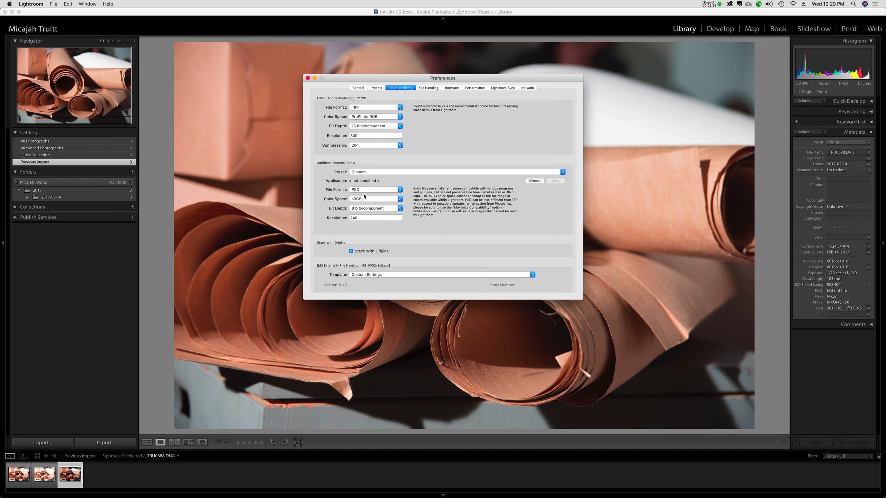
left_click(366, 199)
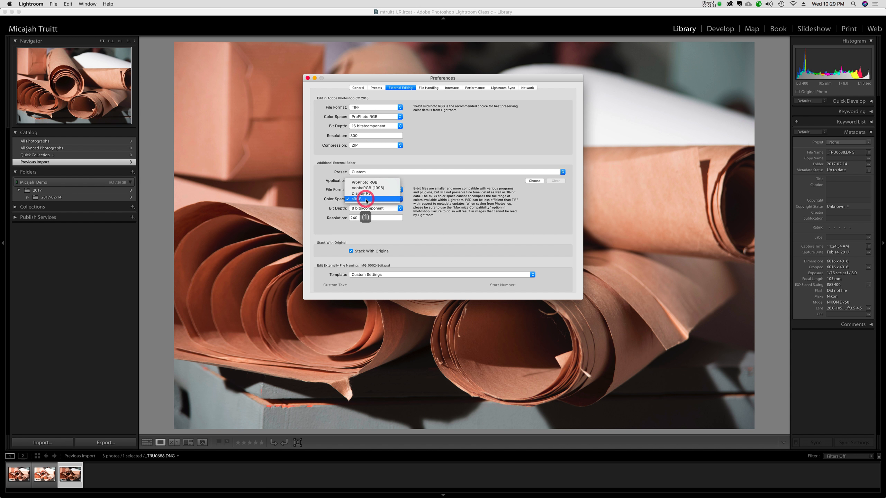
left_click(369, 182)
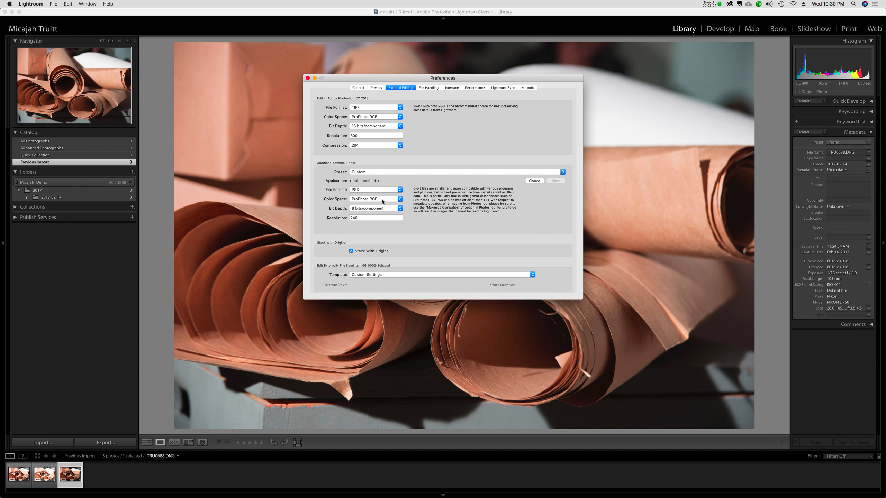
left_click(352, 209)
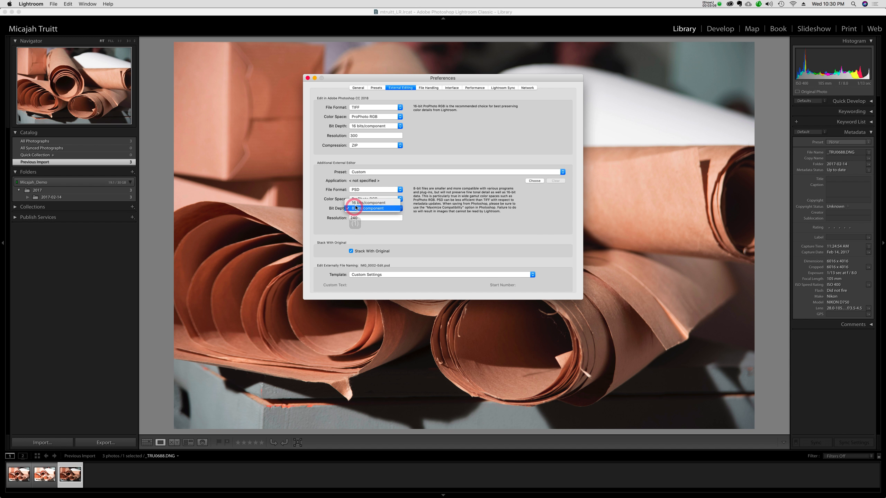
left_click(353, 201)
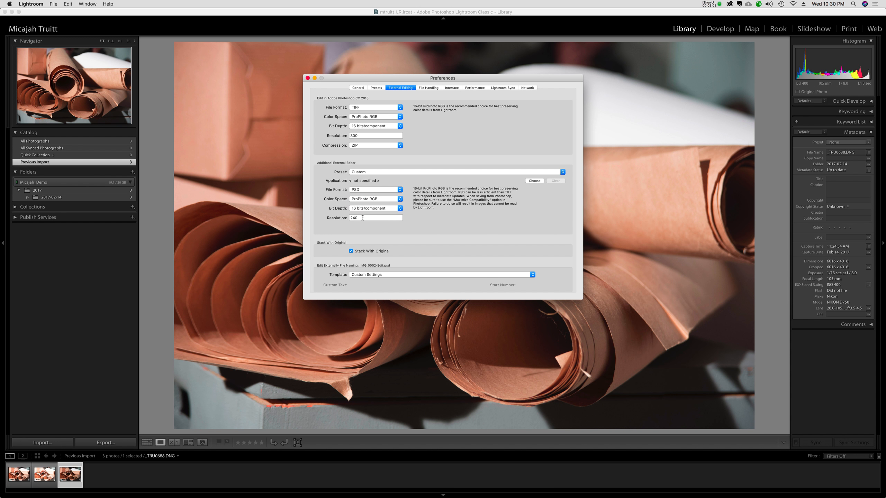
left_click(337, 215)
type("300")
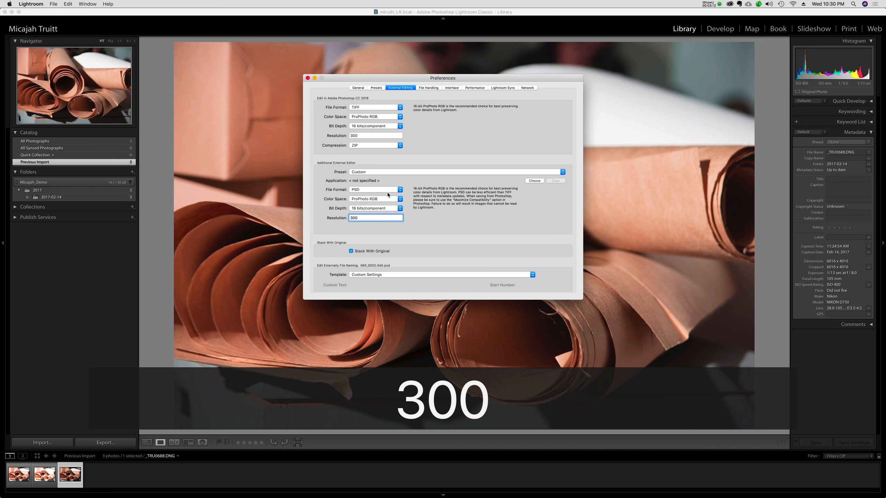
Try to assign Adobe Photoshop CC 2018 from the Applications folder as the additional external editor's application
left_click(384, 173)
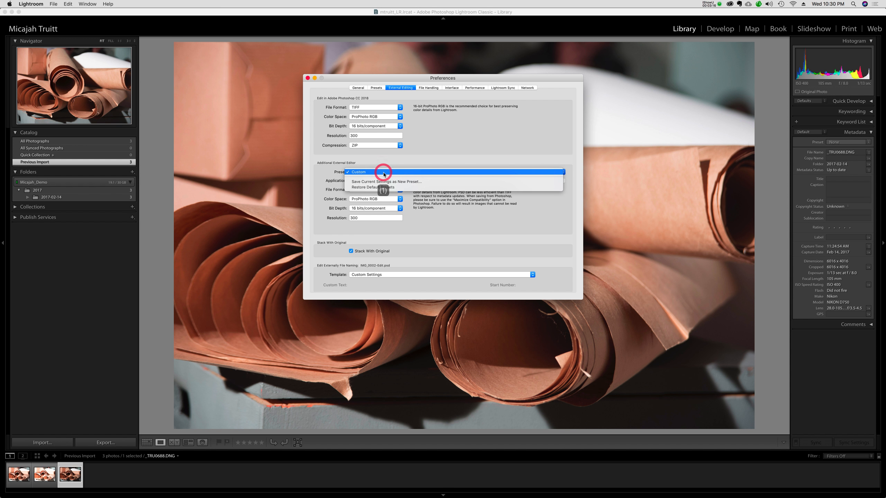
left_click(395, 166)
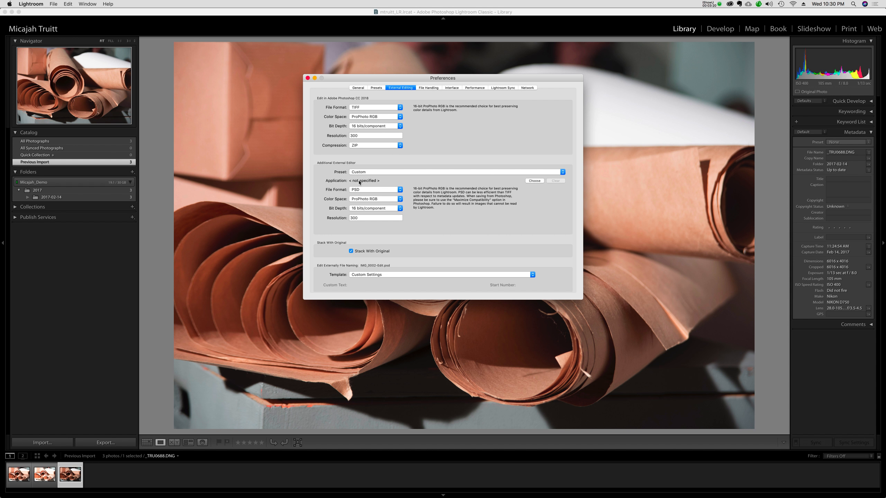
left_click(534, 181)
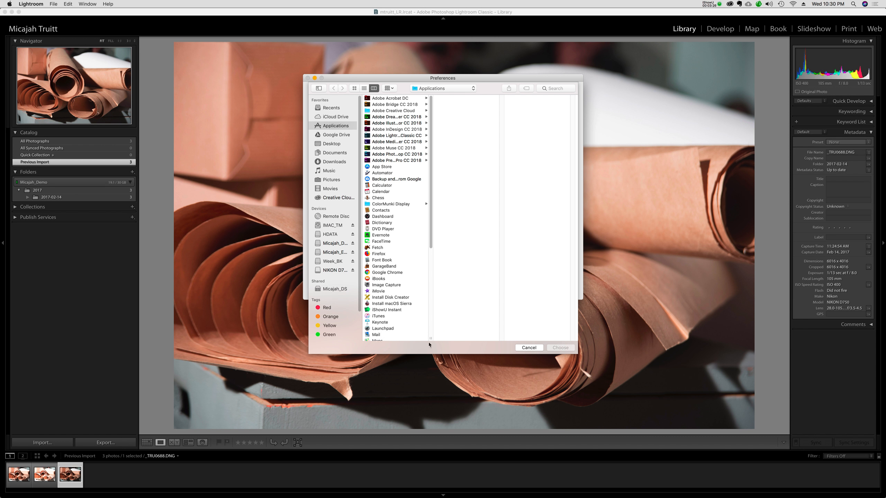
left_click_drag(431, 338, 487, 332)
left_click(400, 155)
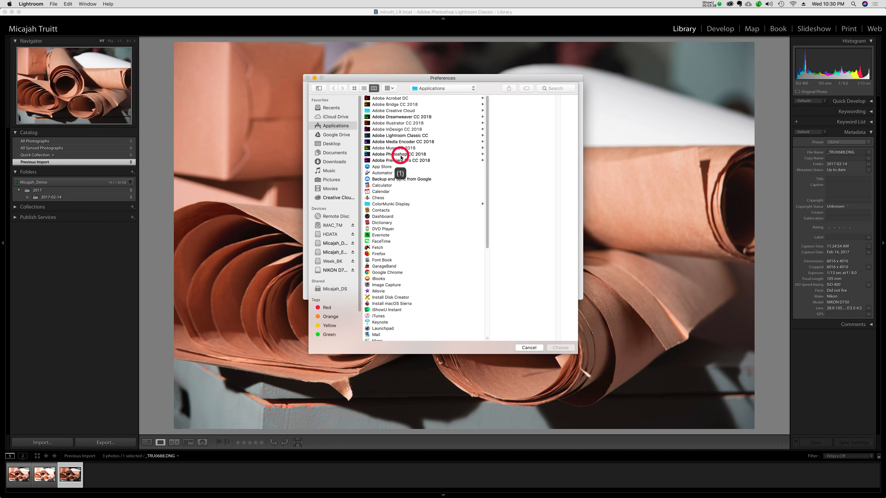
left_click(488, 99)
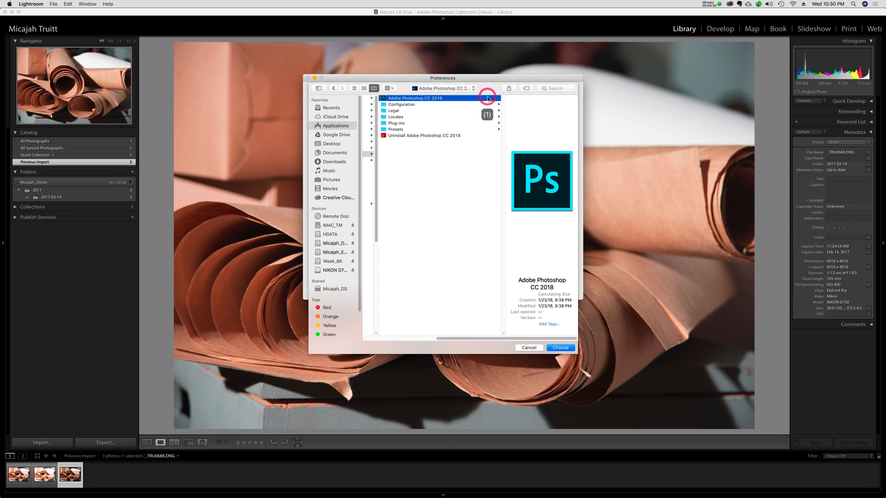
left_click(558, 348)
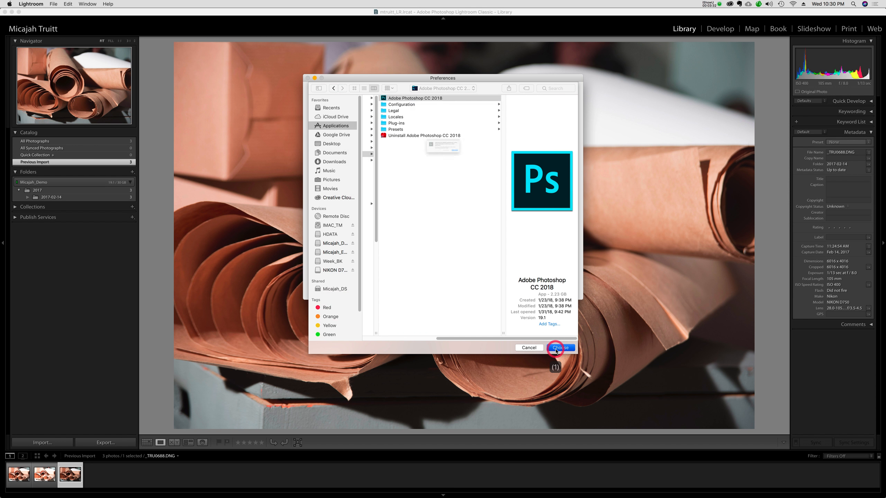
left_click(495, 166)
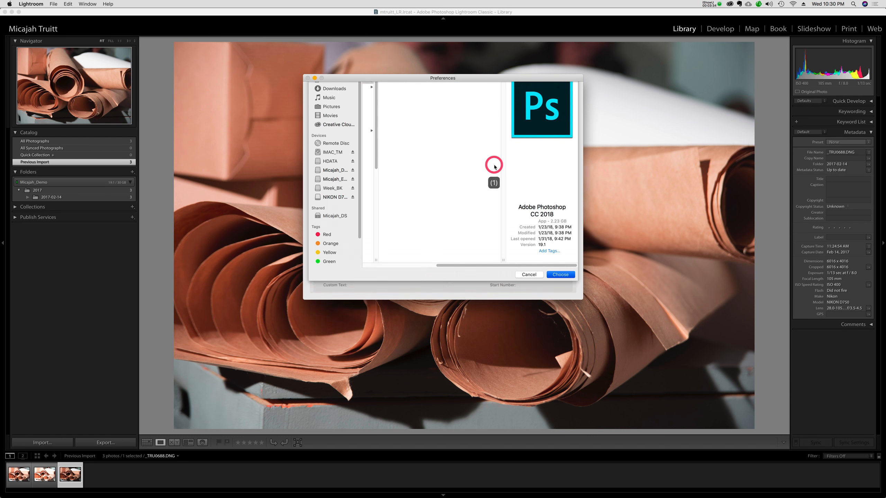
Save the additional external editor's current settings as a new preset named "Edit PSD ProPhoto 16bit"
left_click(465, 173)
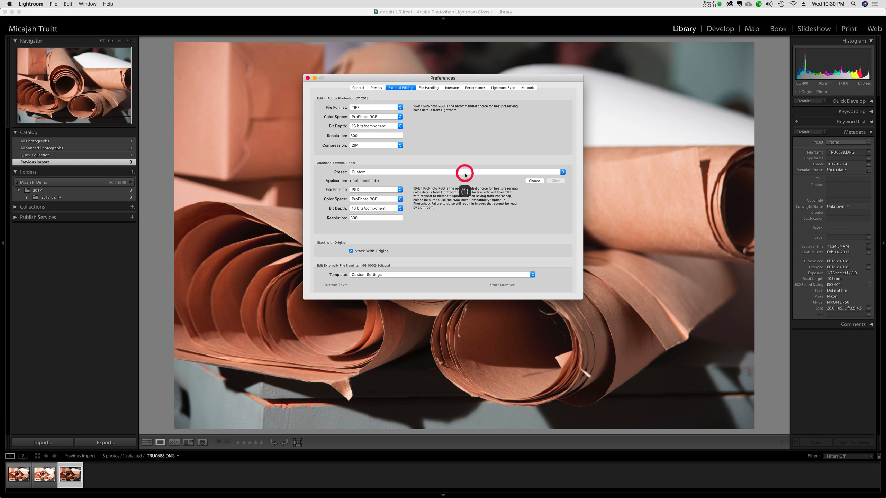
left_click(460, 182)
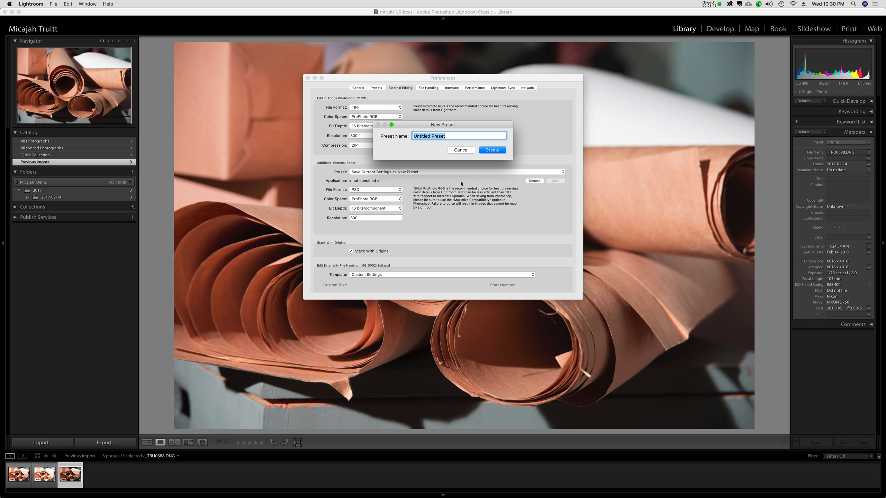
type("E")
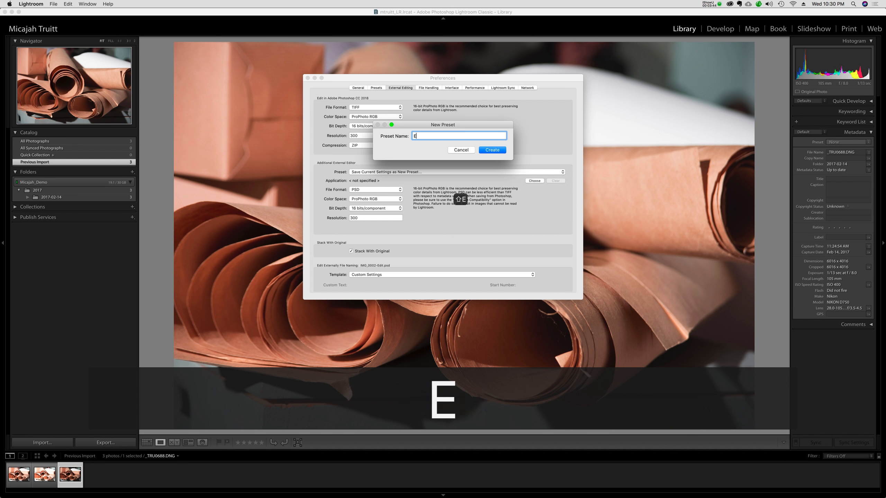
type("dit PSD")
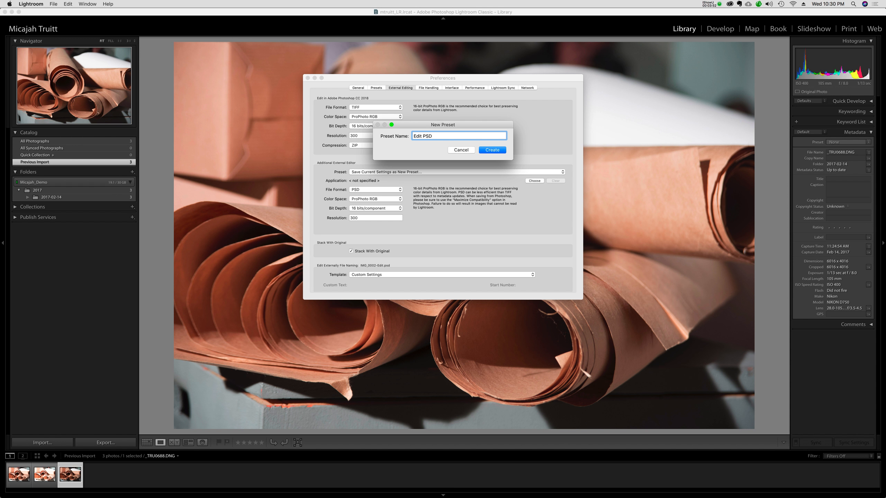
type("ProPHo")
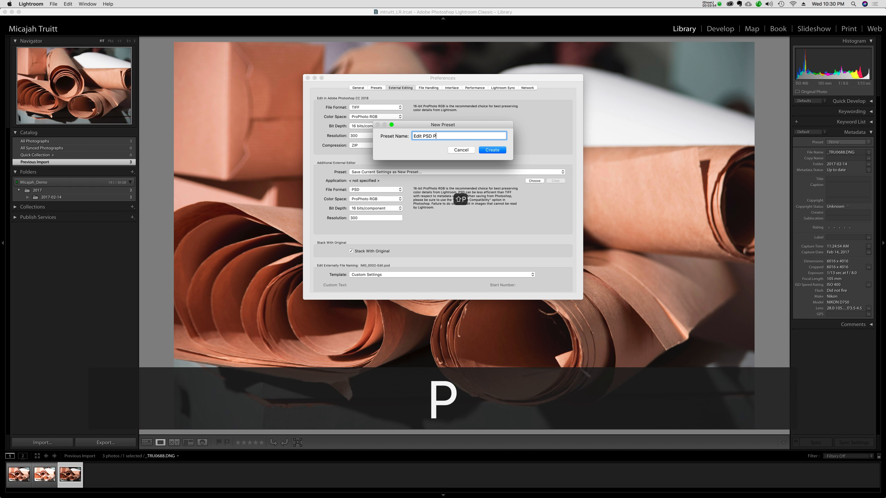
key("BackSpace")
key("BackSpace")
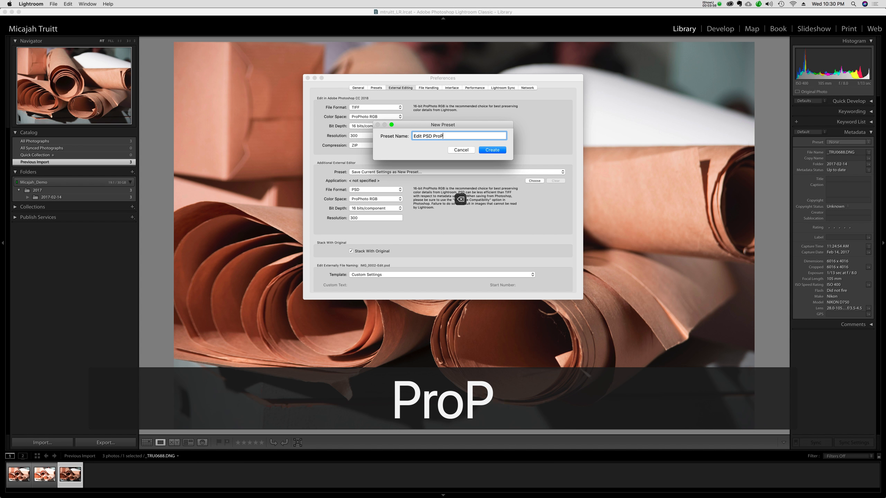
type("hto")
key("BackSpace")
key("BackSpace")
type("oto")
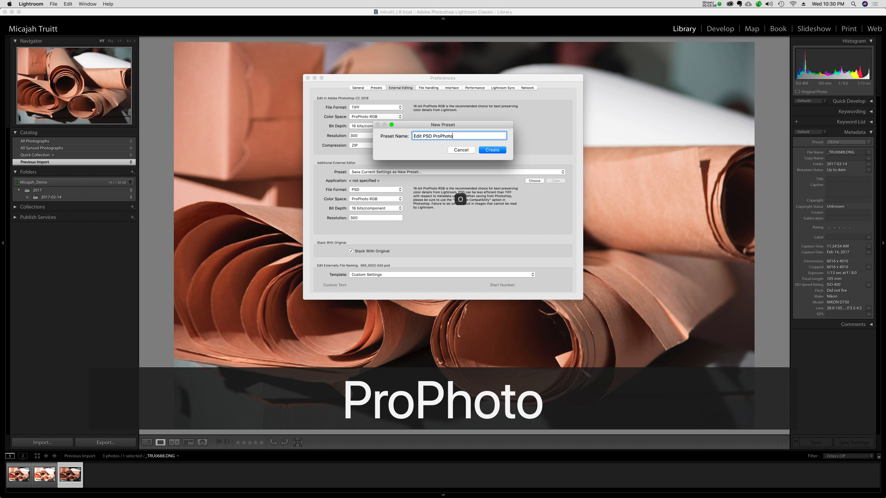
type(" 16bit")
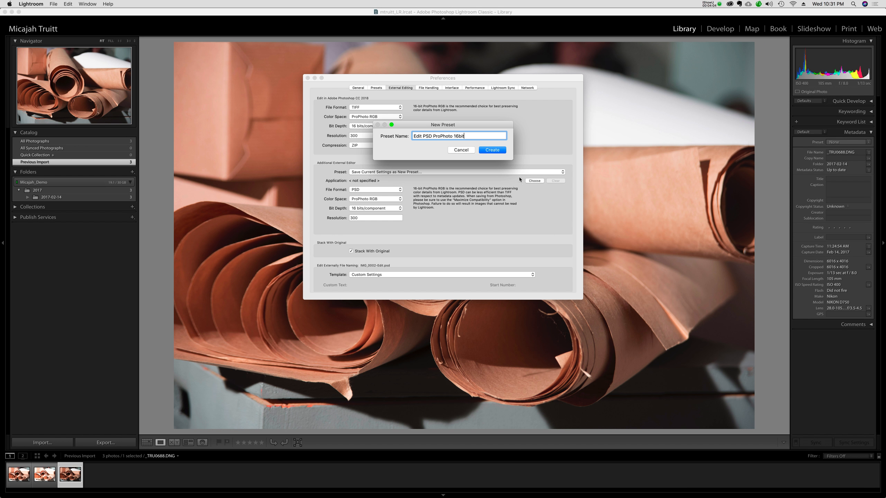
left_click(494, 150)
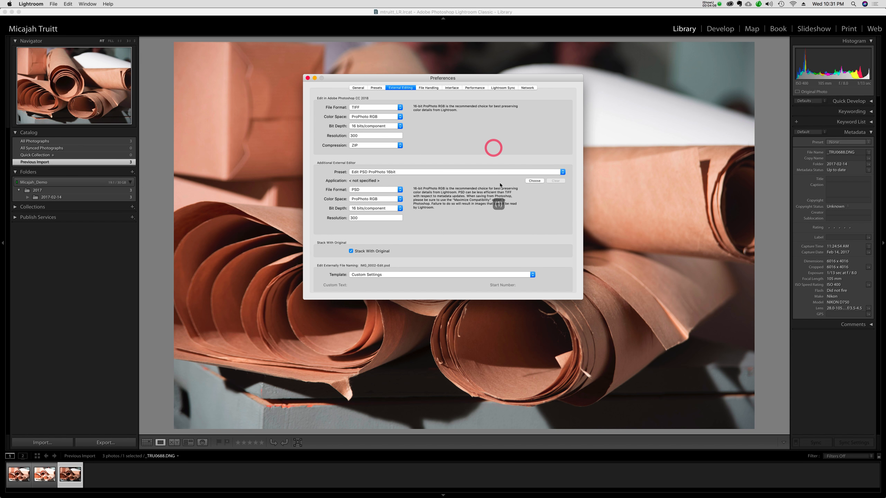
Change the additional external editor's settings to TIFF, AdobeRGB (1998) and 8 bits/component
left_click(388, 192)
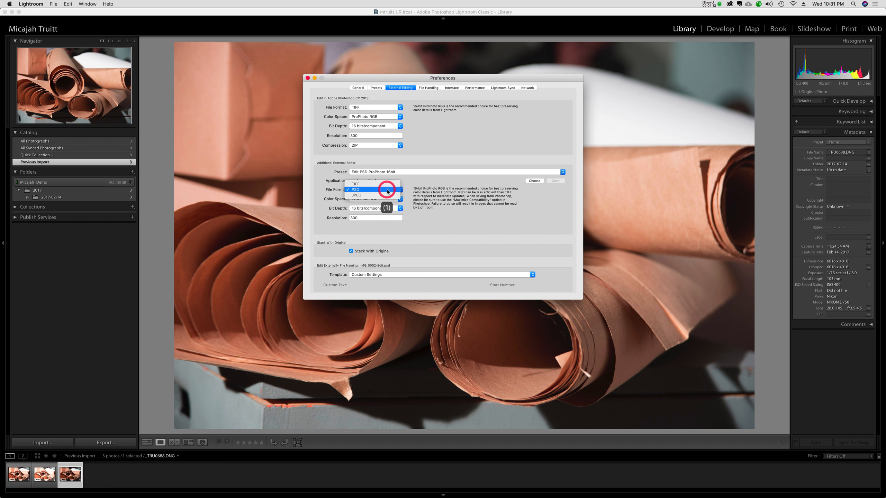
left_click(387, 184)
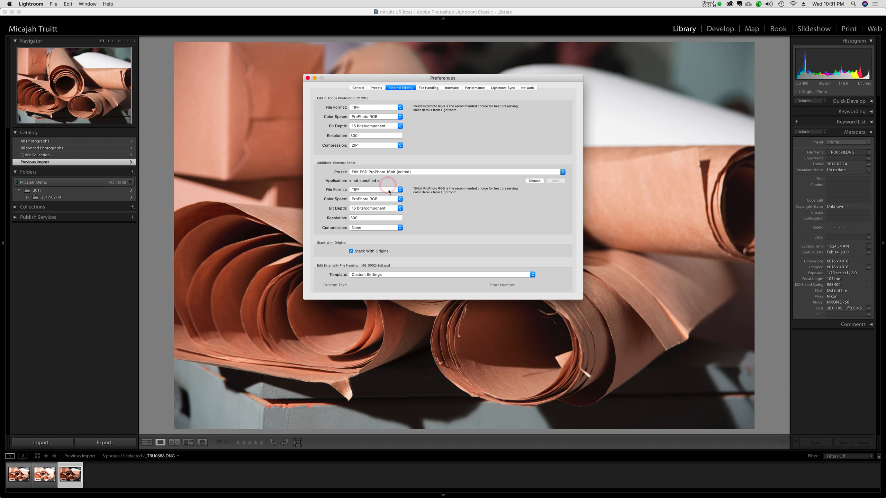
left_click(364, 196)
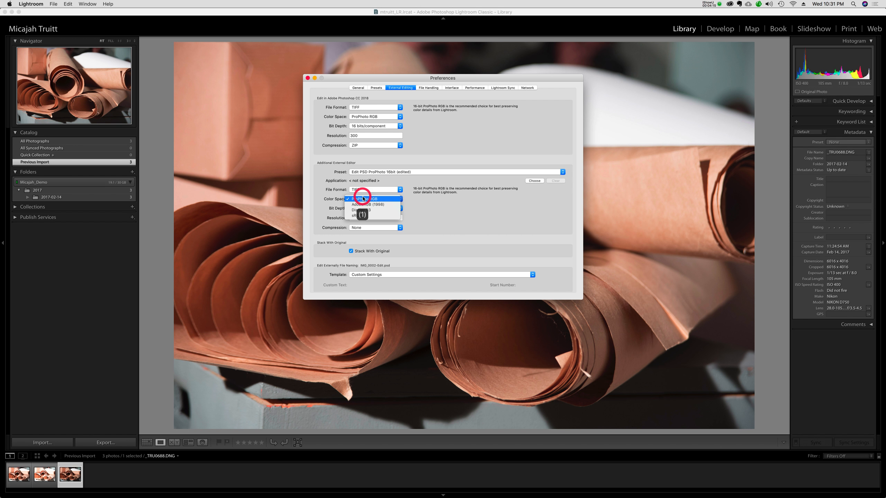
left_click(388, 205)
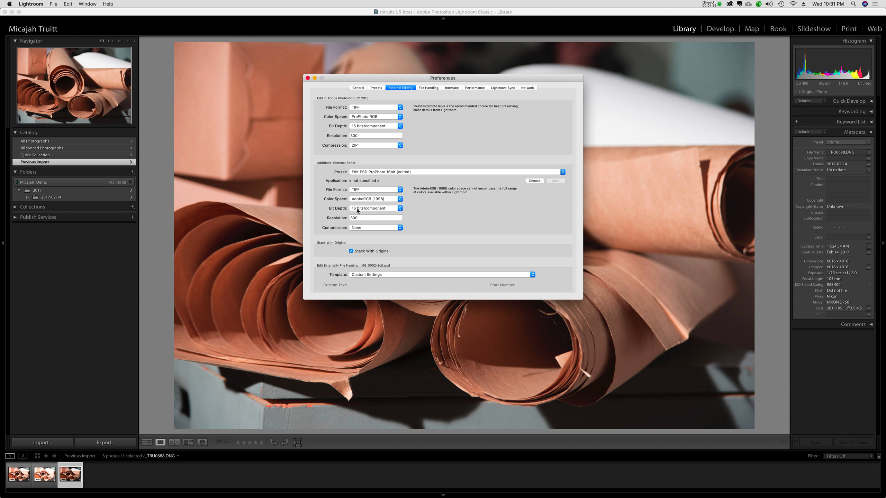
left_click(358, 210)
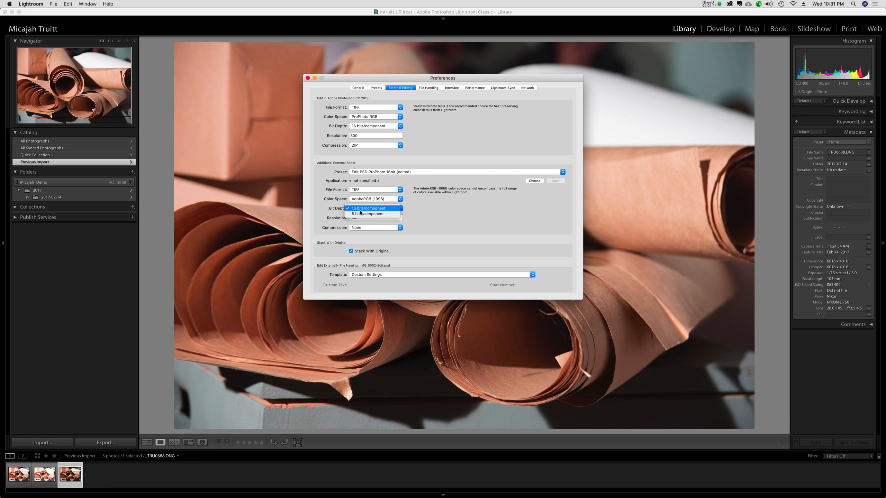
left_click(361, 214)
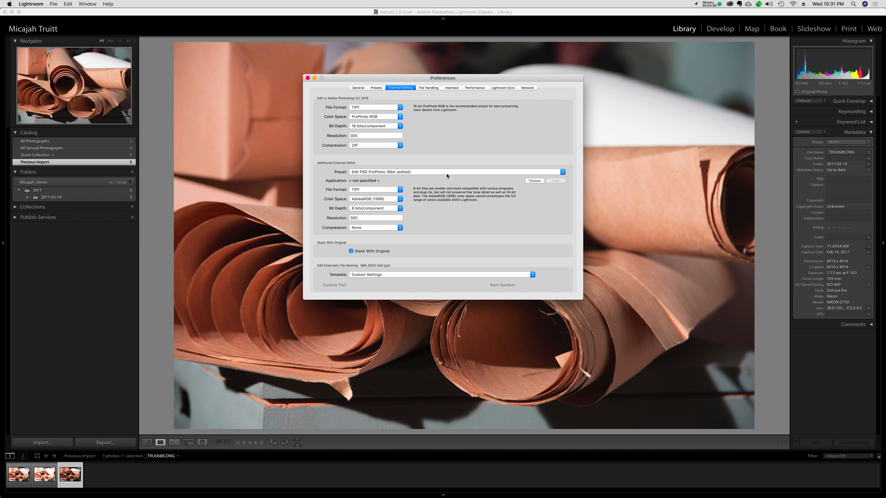
Try to assign Adobe Photoshop CC 2018 as the application for the TIFF AdobeRGB additional external editor settings
left_click(536, 181)
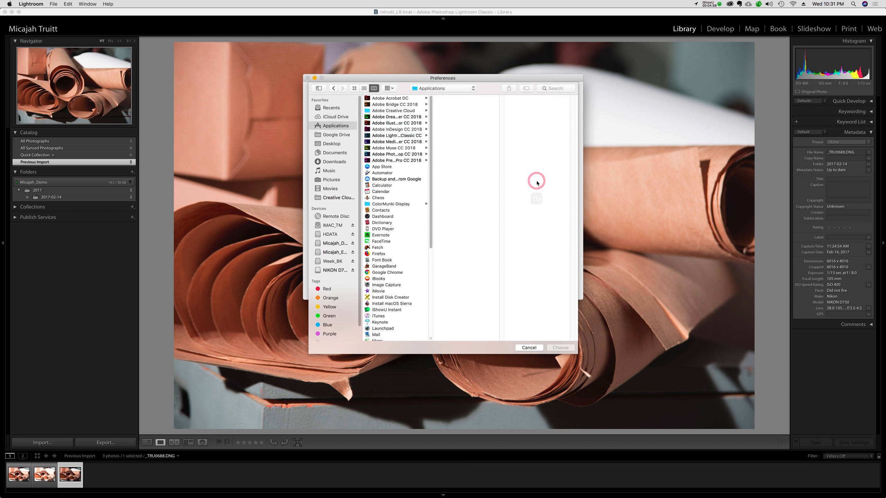
left_click(409, 154)
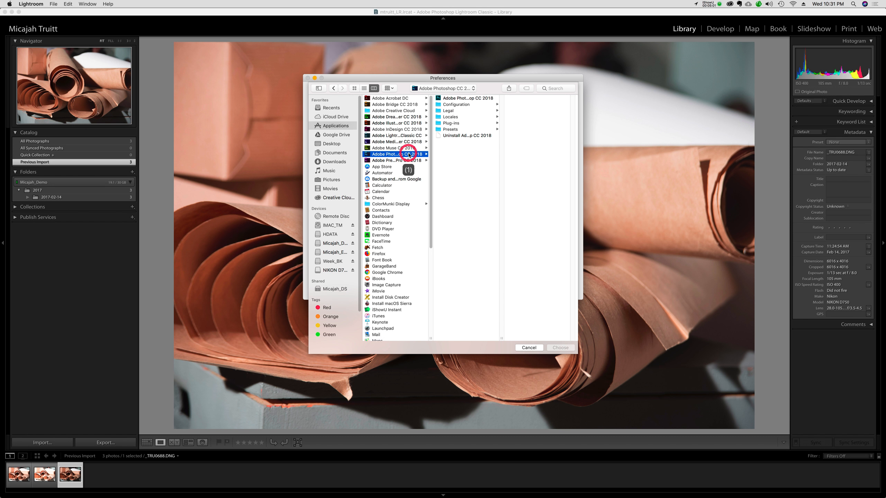
left_click(455, 98)
left_click(560, 348)
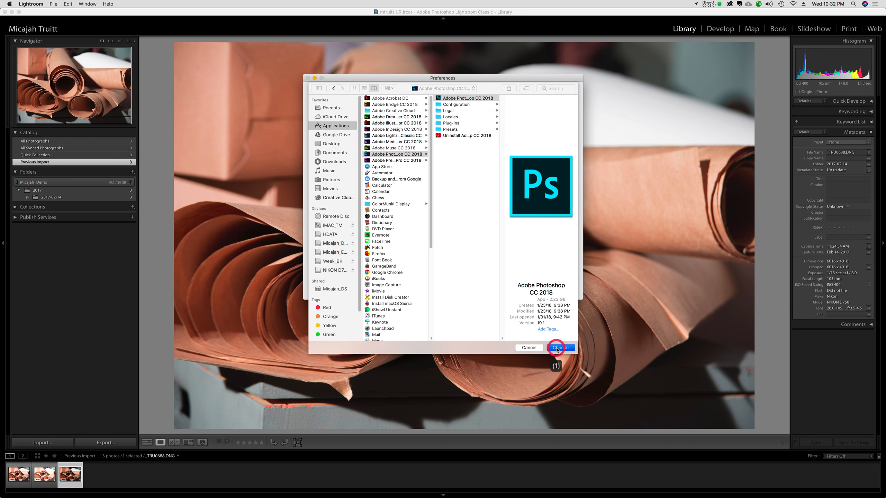
left_click(495, 166)
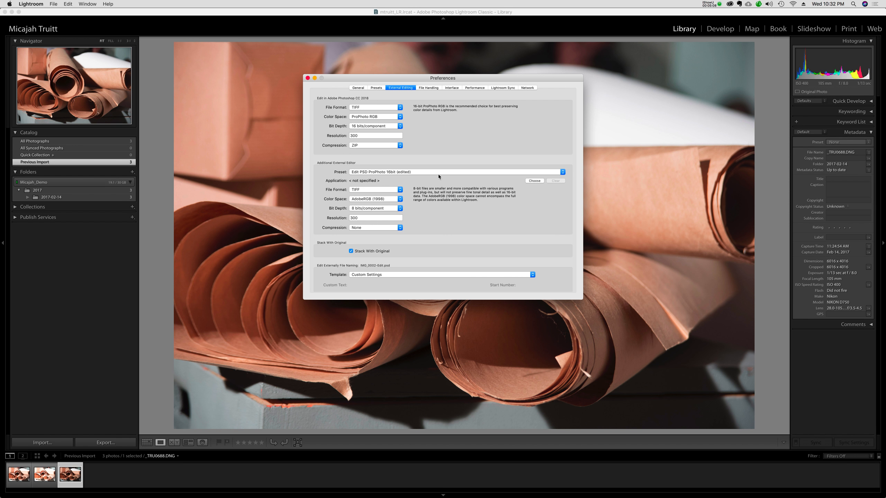
Save the additional external editor's current settings as a new preset named "Print Tiff AdobeRGB 8 bit"
left_click(438, 172)
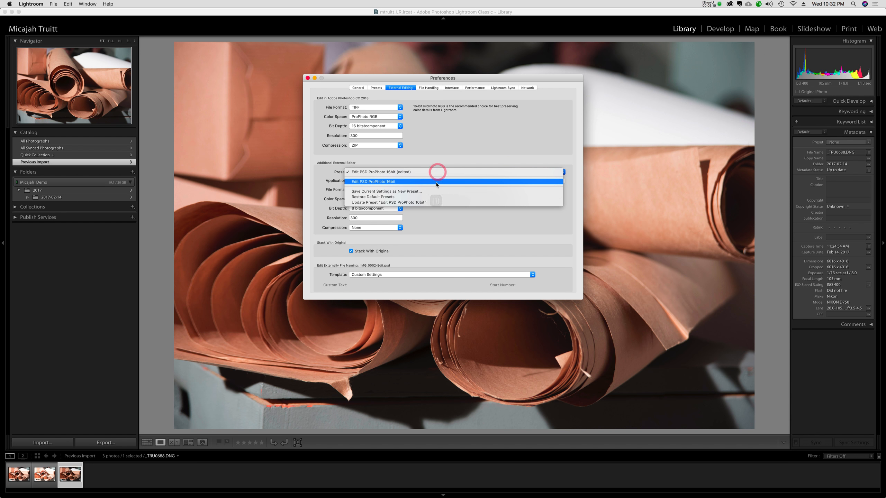
left_click(435, 192)
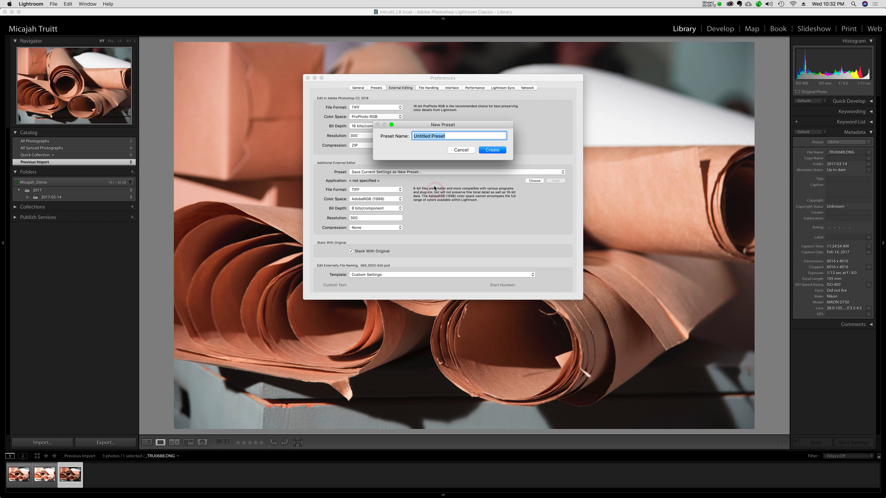
type("Prin")
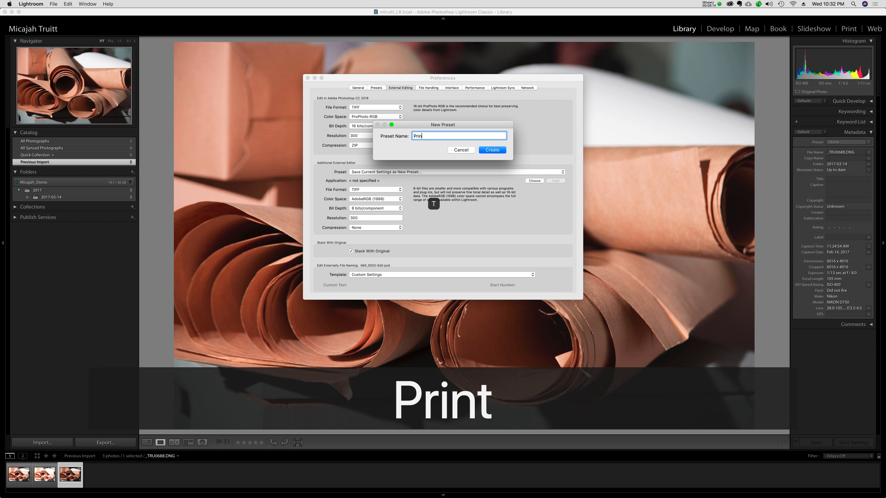
type("t Tiff")
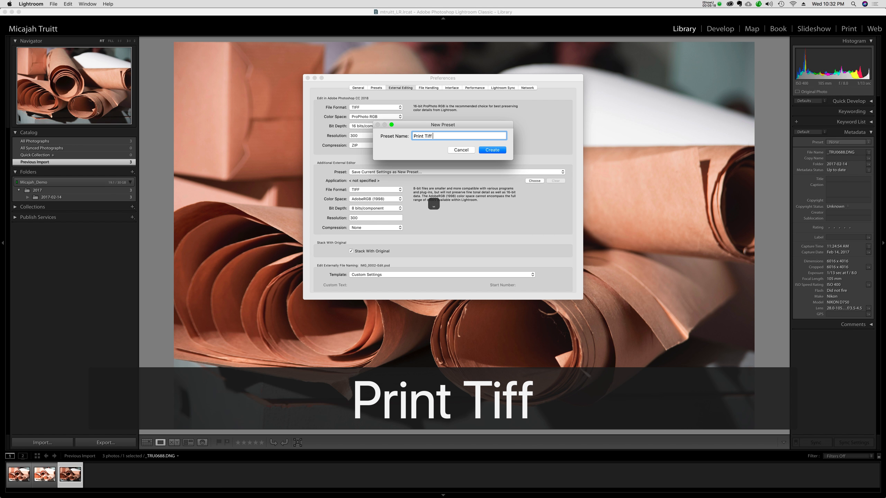
type(" Adbo")
key("BackSpace")
key("BackSpace")
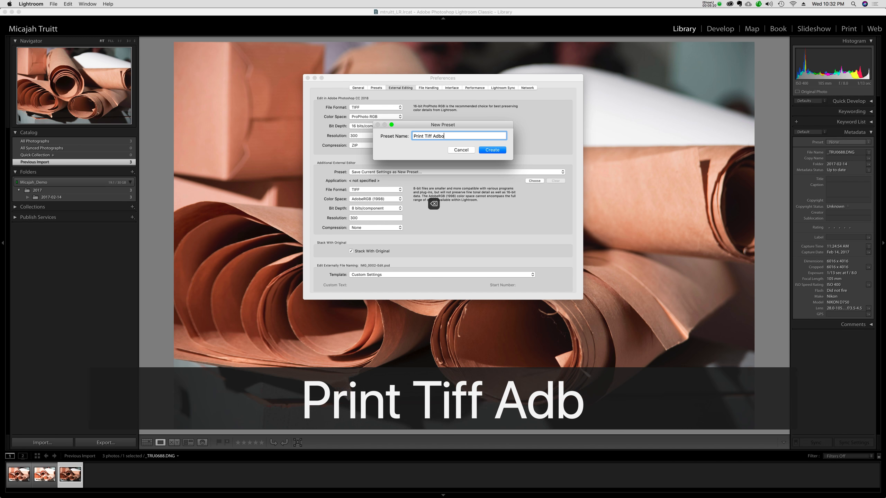
type("obe ")
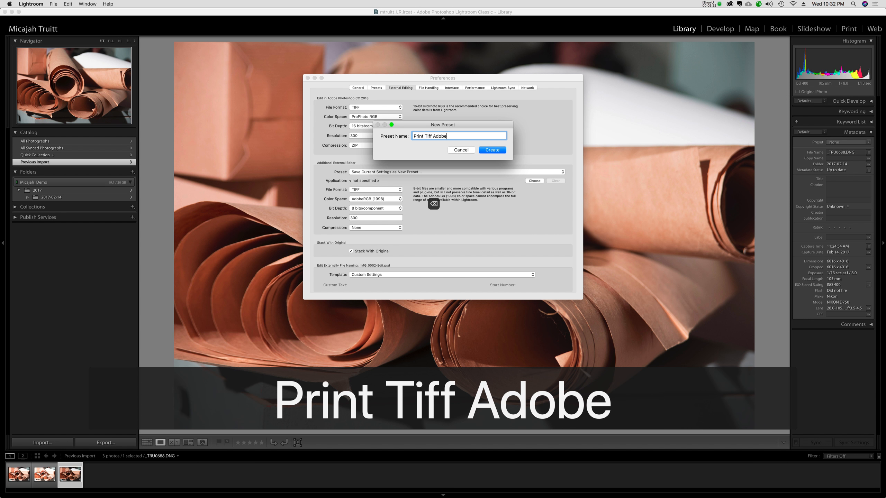
type("RGB")
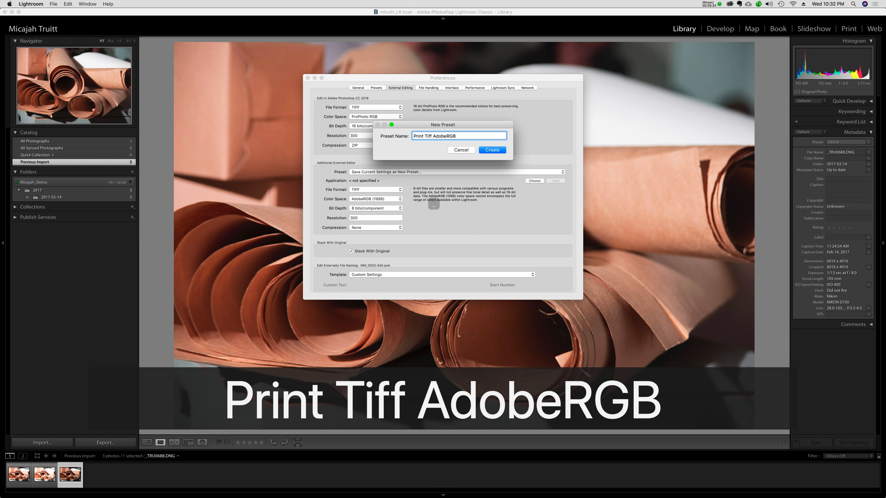
type(" 8 bit")
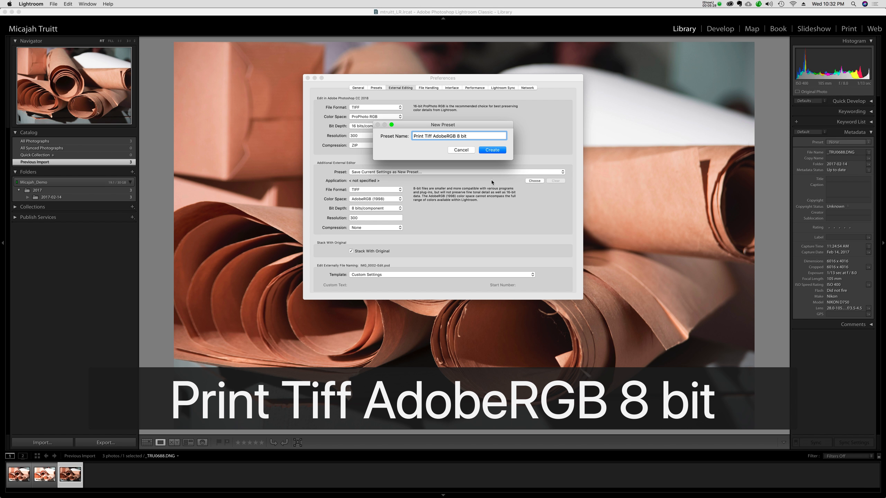
left_click(499, 149)
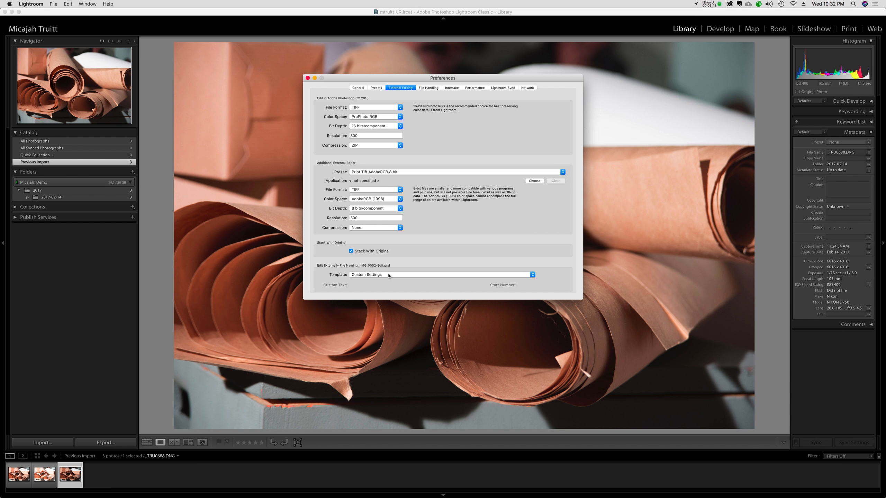
Enable Embed Original Raw File for import DNG creation in the file handling preferences
left_click(432, 88)
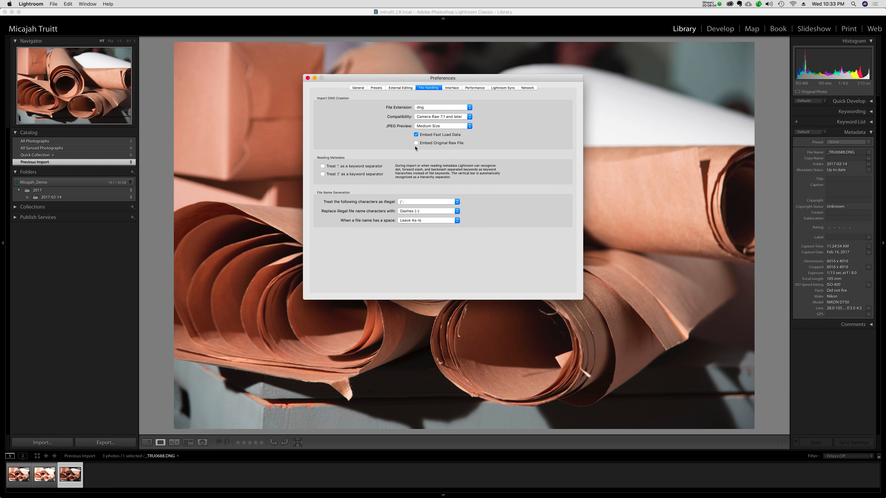
mouse_move(444, 147)
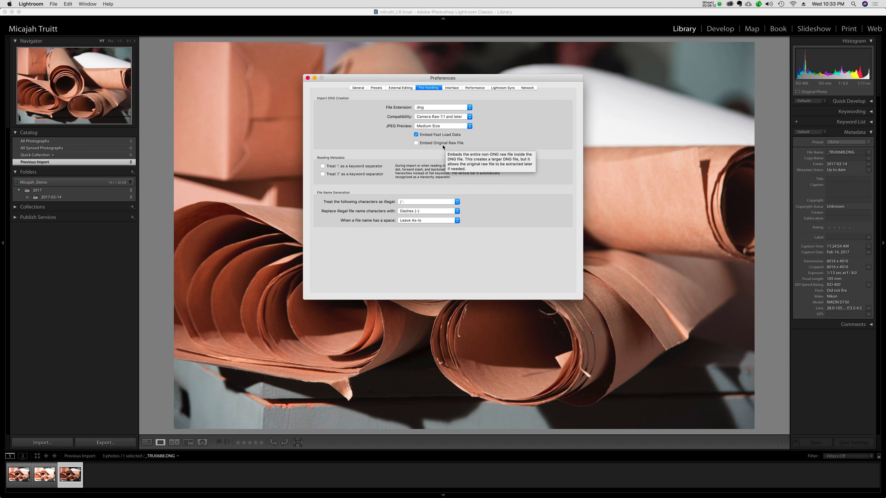
left_click(416, 142)
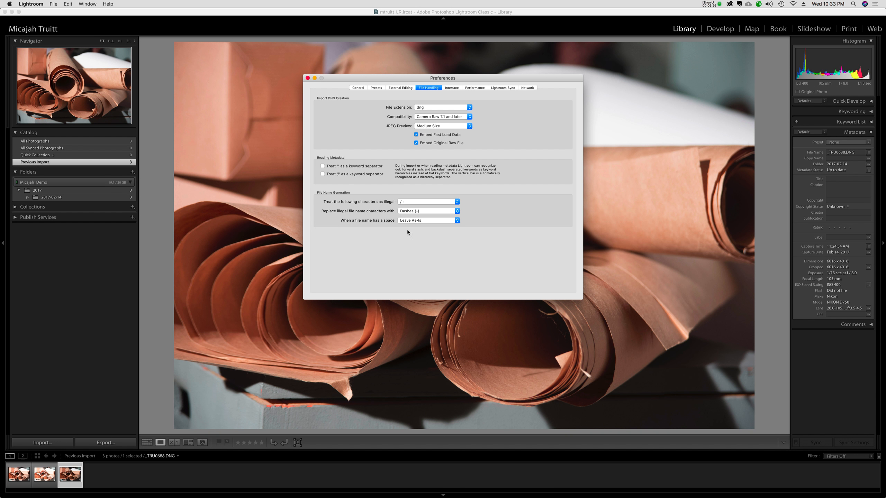
Review the interface preferences and set the Camera Raw cache's maximum size to 10 GB in the performance preferences
left_click(453, 88)
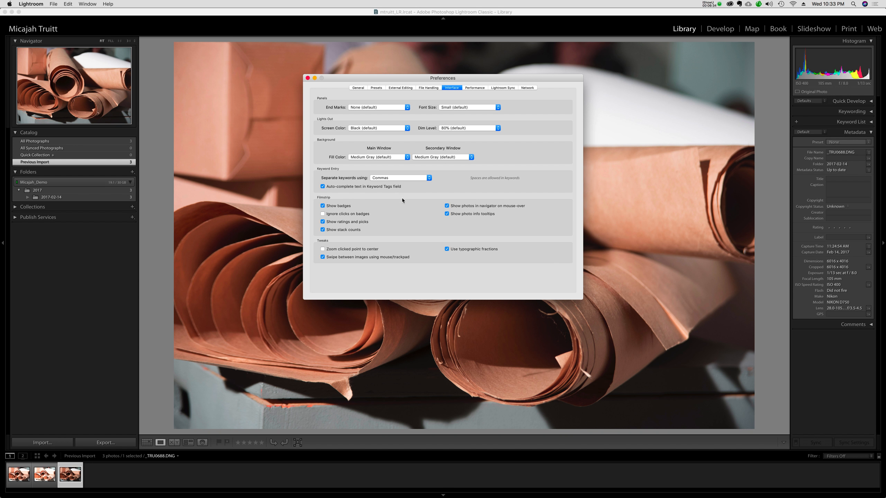
left_click(475, 89)
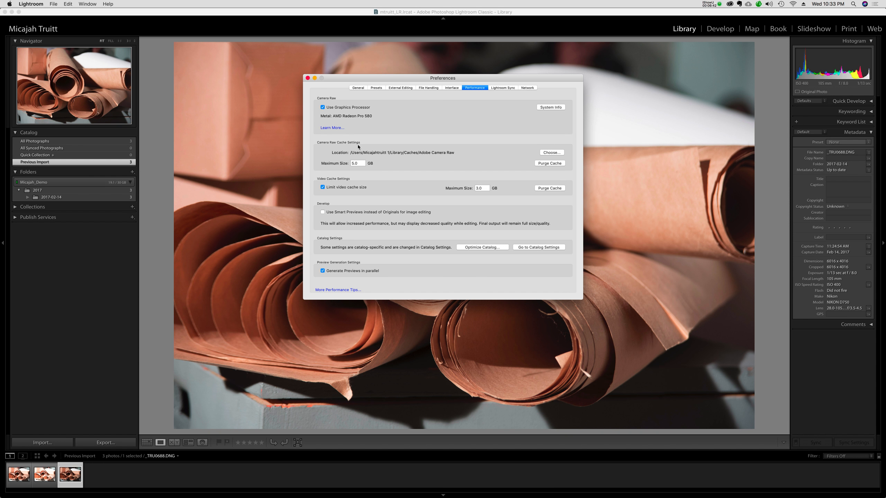
double_click(355, 164)
type("1")
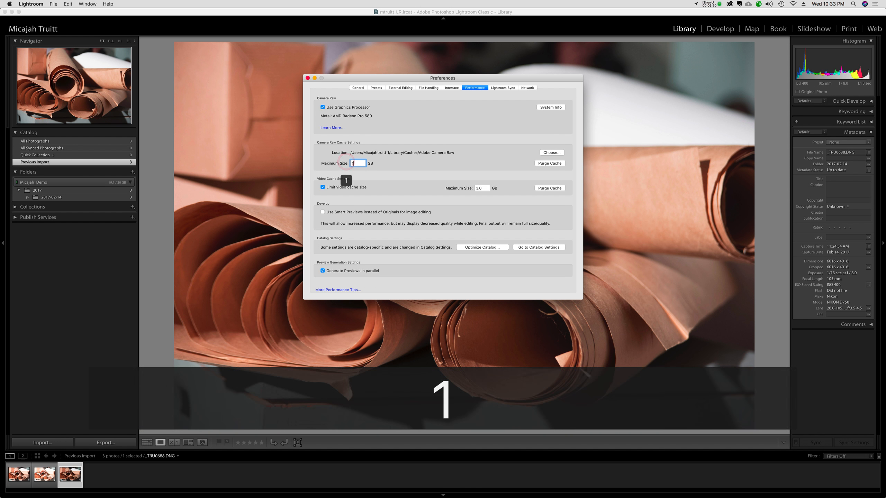
type("0.00")
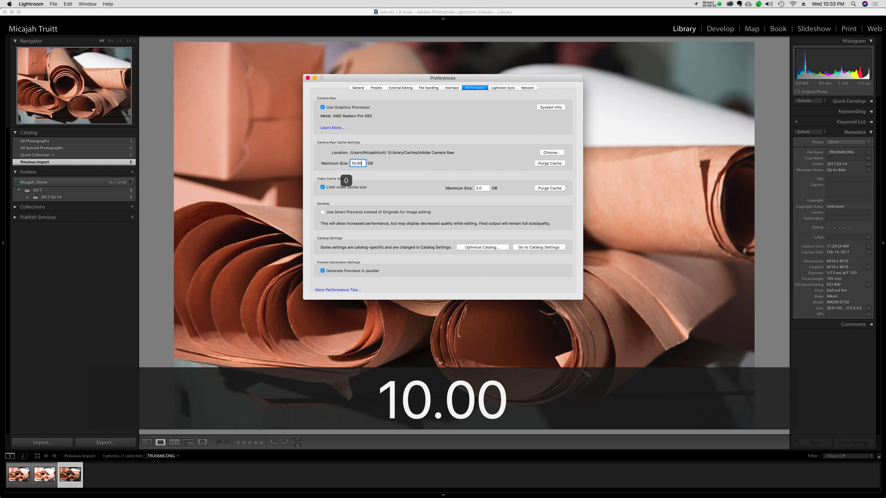
left_click(399, 161)
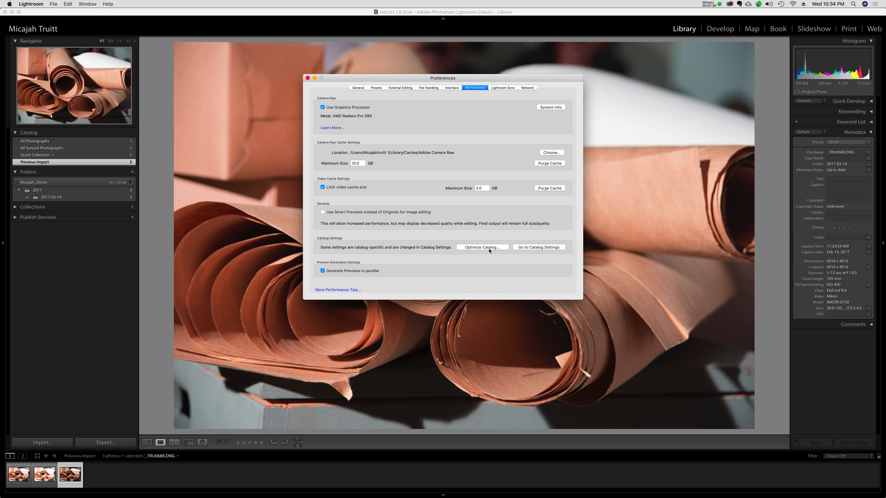
Open the catalog settings and choose to back up the catalog every time Lightroom exits
left_click(521, 247)
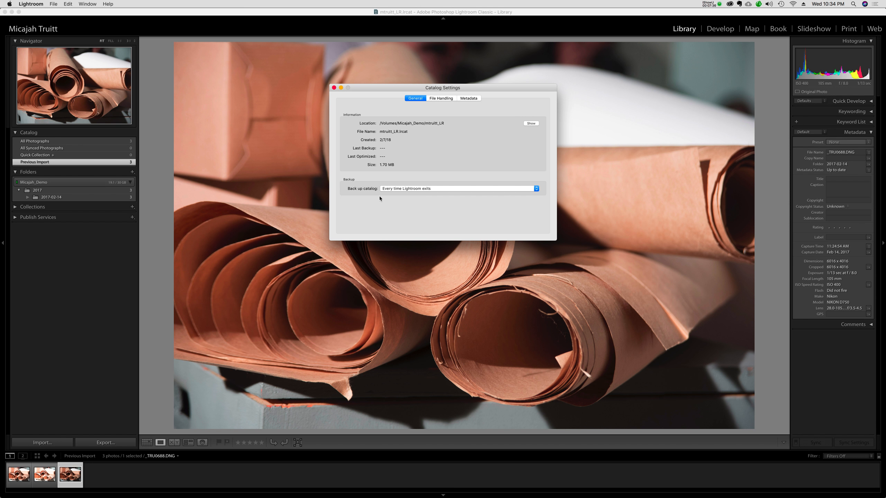
left_click(388, 189)
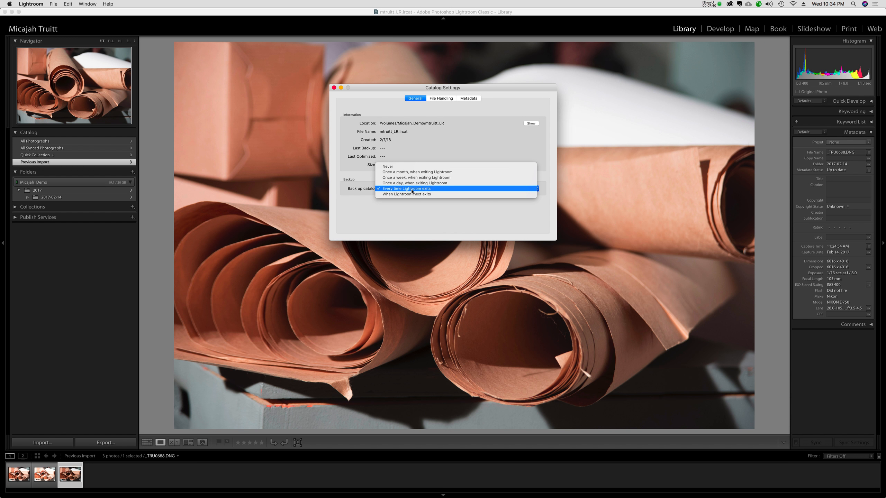
left_click(422, 189)
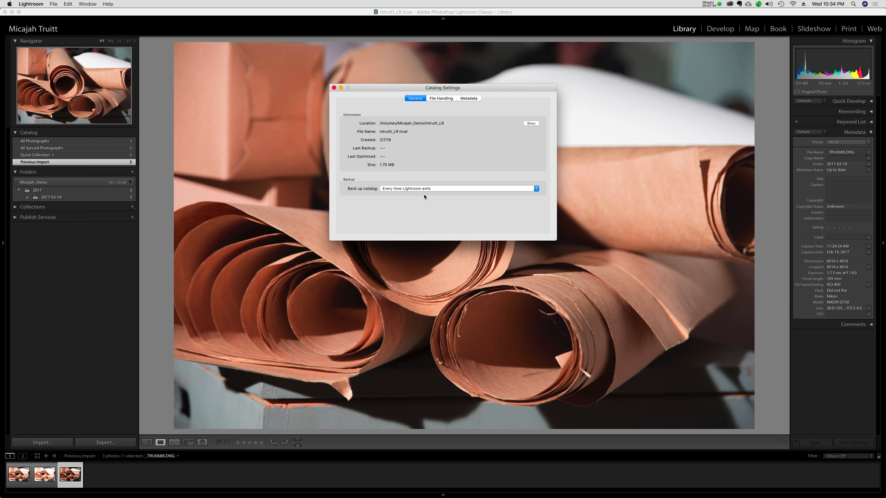
Set the catalog's standard preview size to Auto (5120px) and preview quality to High, and review its metadata settings before closing the catalog settings
left_click(450, 100)
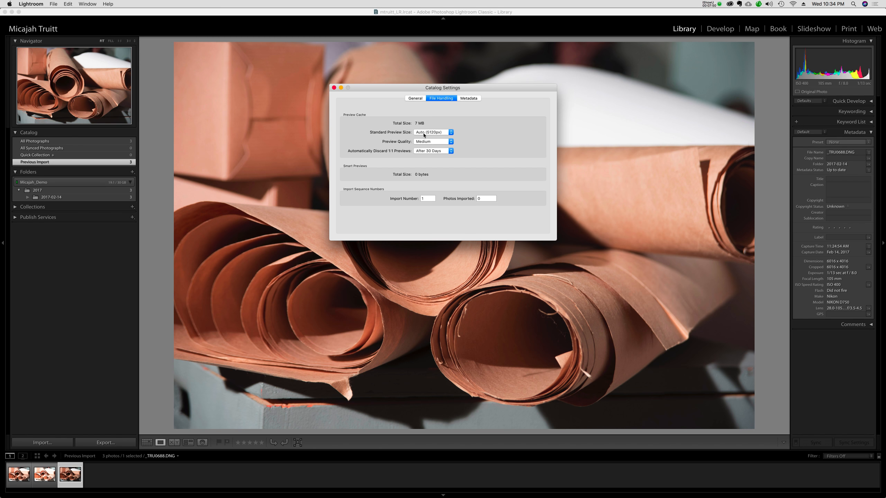
left_click(425, 135)
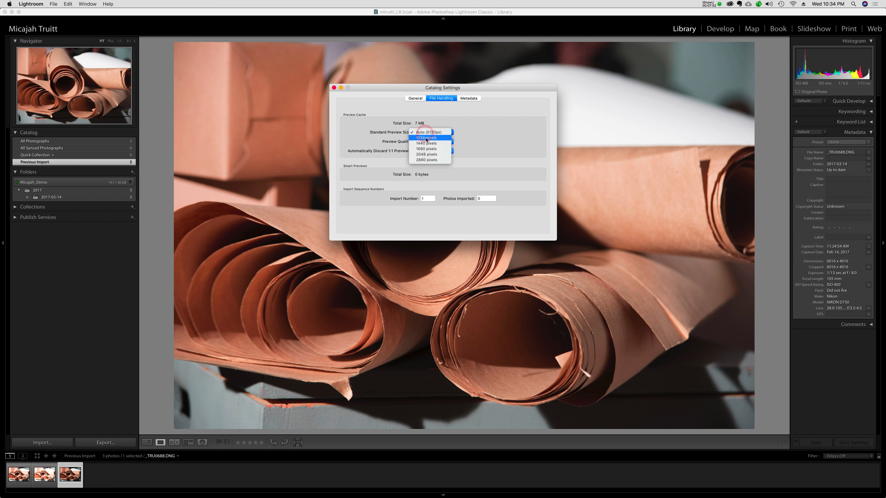
left_click(429, 133)
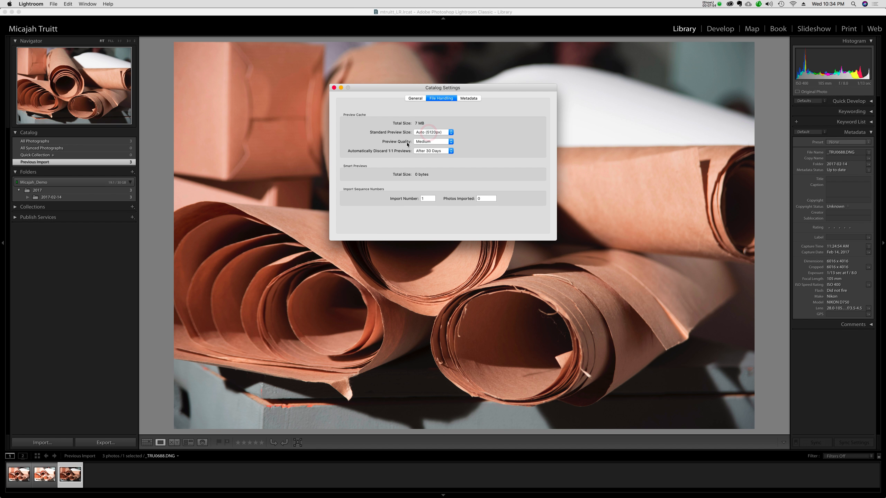
left_click(431, 142)
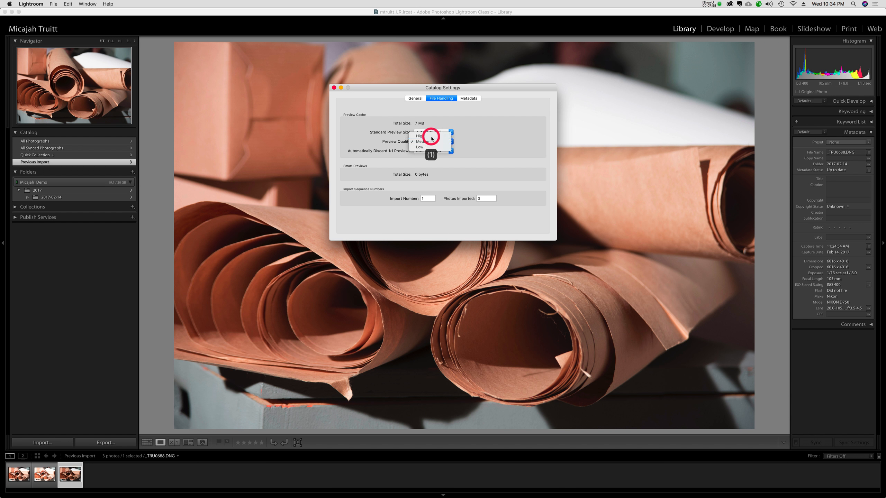
left_click(431, 137)
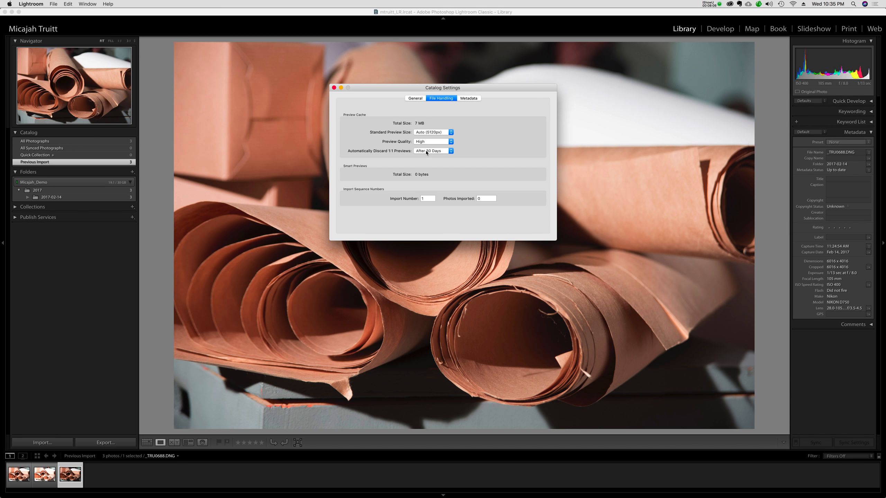
left_click(466, 99)
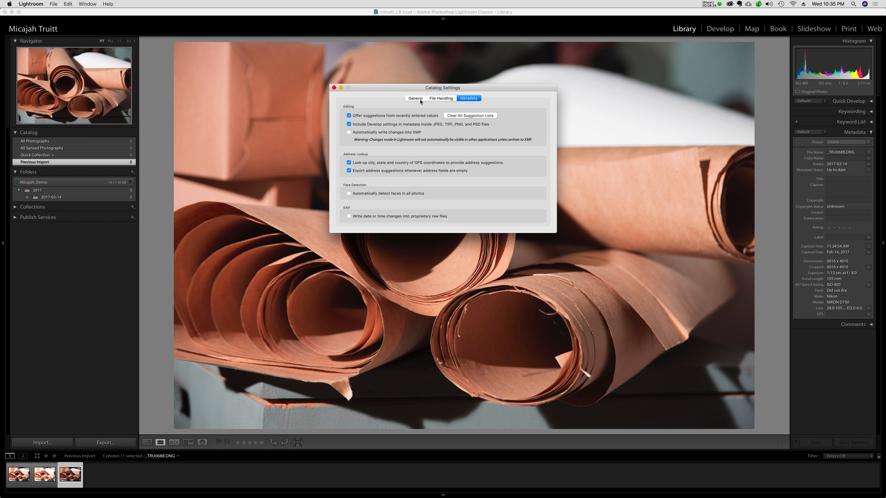
left_click(333, 89)
Reopen the preferences and review the Lightroom Sync account options and the network proxy settings
left_click(40, 4)
left_click(40, 21)
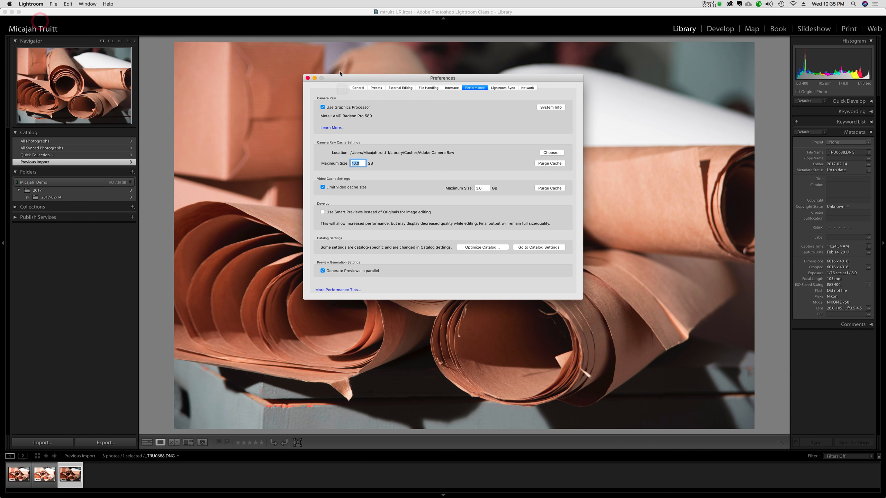
left_click(503, 87)
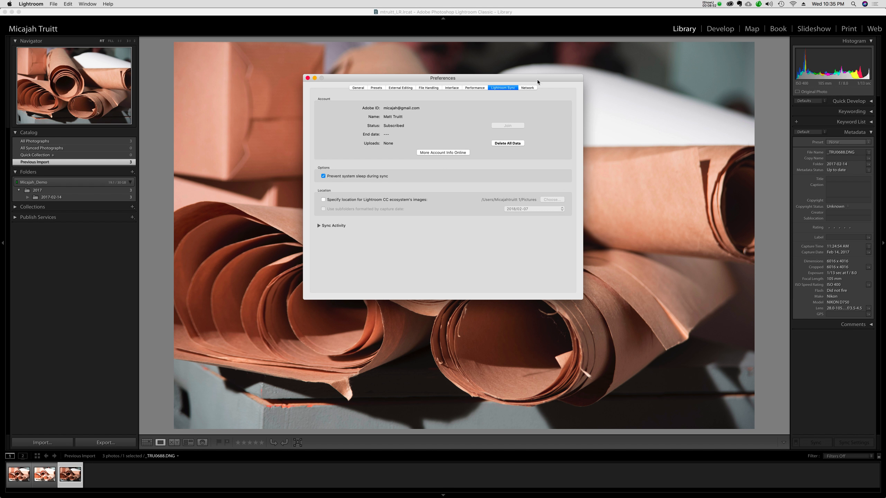
left_click(529, 87)
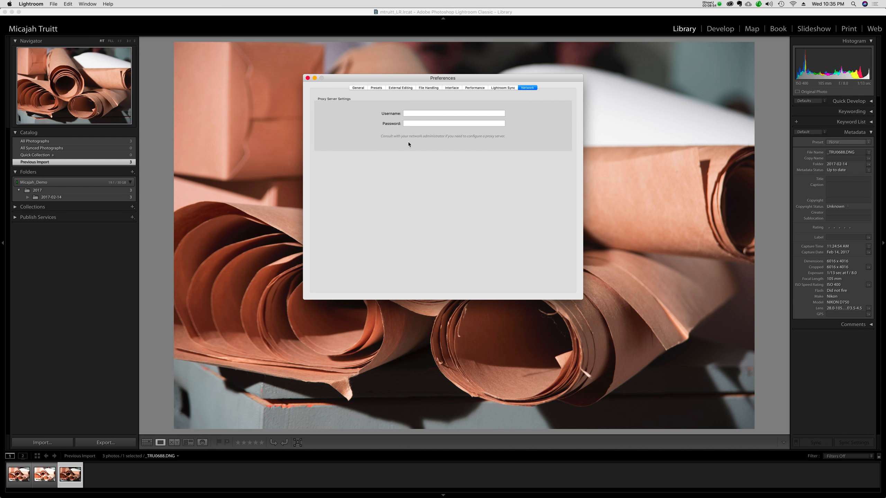